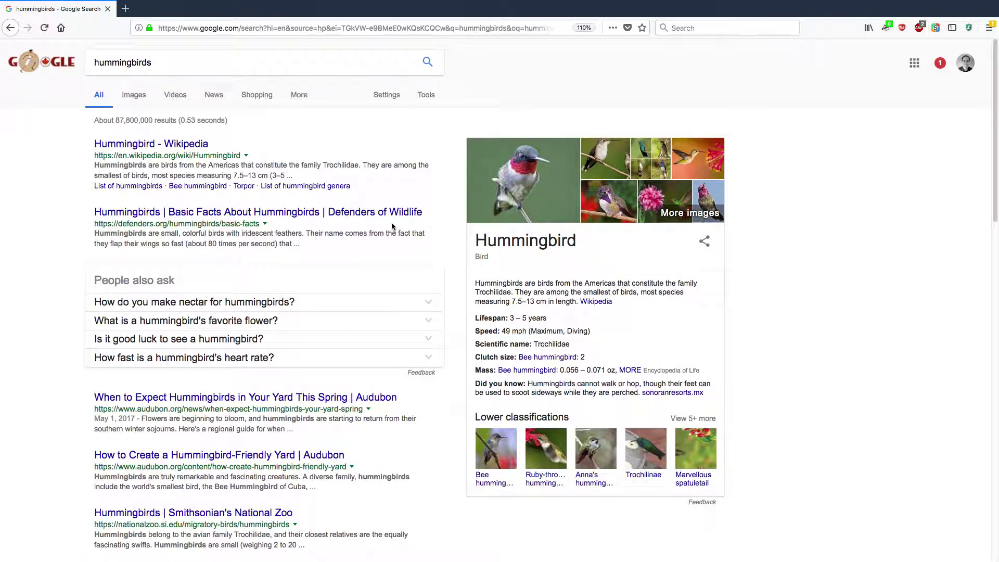
# Switch to hummingbird image results, zoom to 120%, and preview the PBS hummingbird photo
pyautogui.click(596, 175)
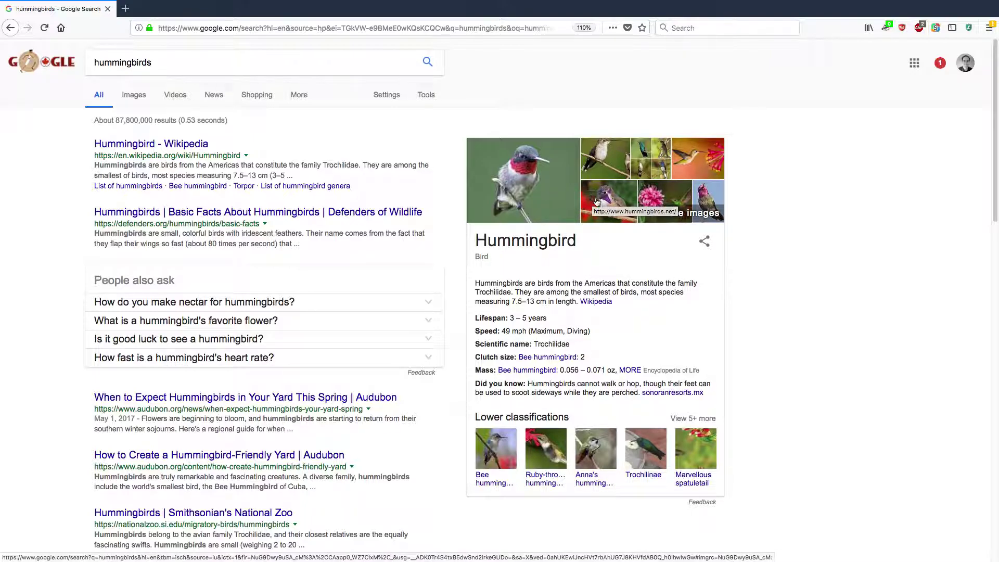
pyautogui.click(140, 102)
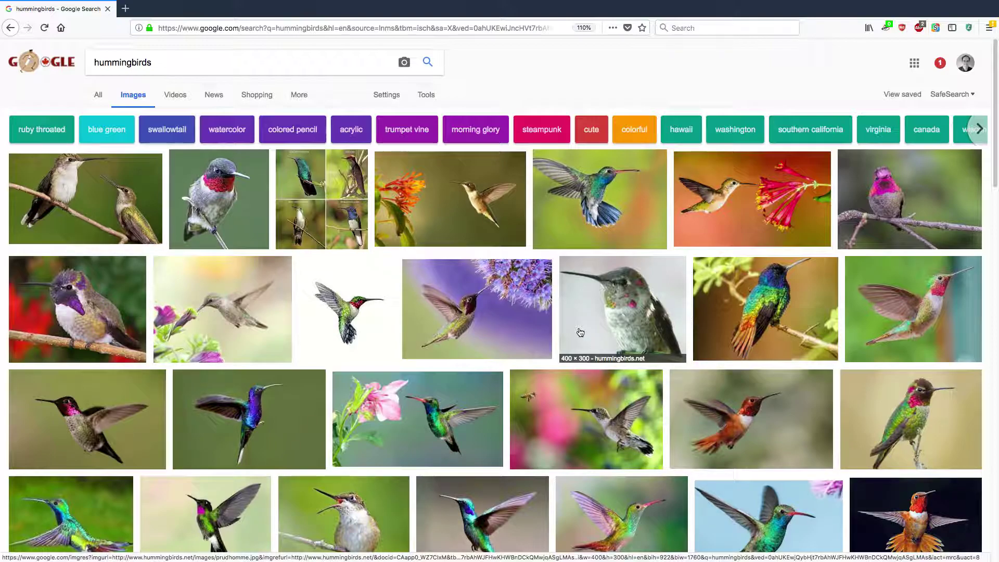
pyautogui.hotkey('ctrl', '+')
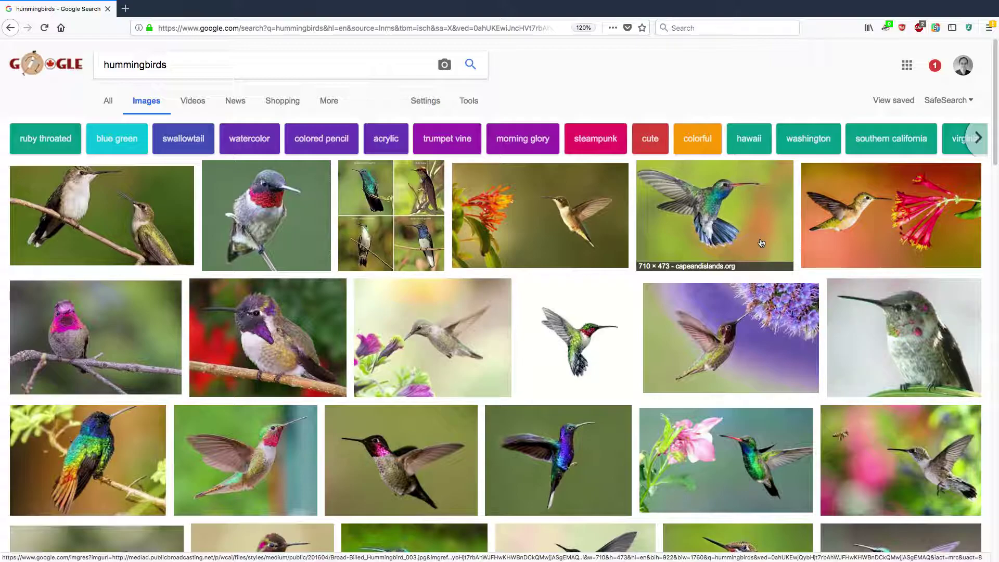
pyautogui.click(611, 220)
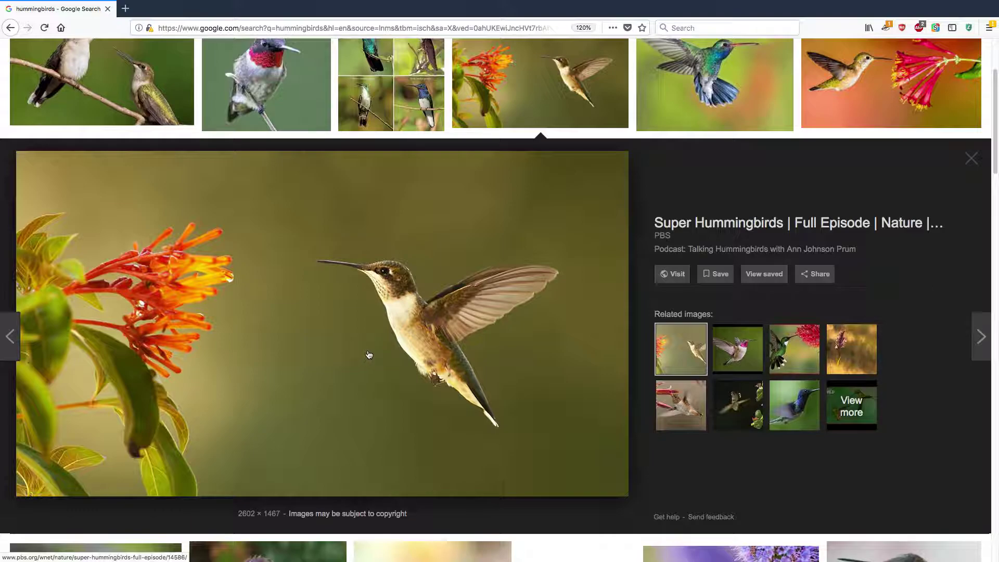
# Visit the PBS page, close its tab, and dismiss the image preview
pyautogui.click(676, 275)
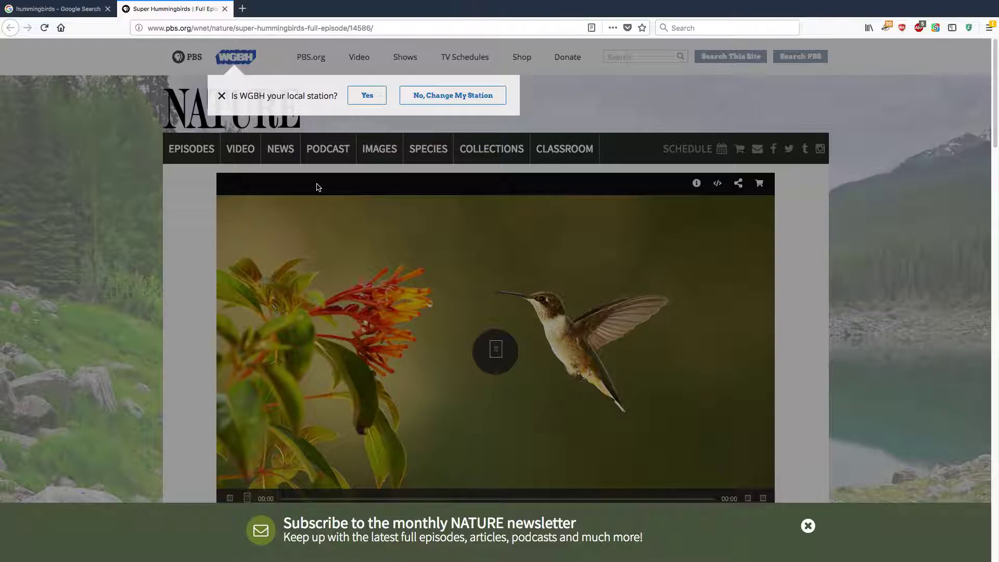
pyautogui.hotkey('ctrl', 'w')
pyautogui.scroll(2, 499, 154)
pyautogui.click(500, 153)
pyautogui.scroll(2, 566, 78)
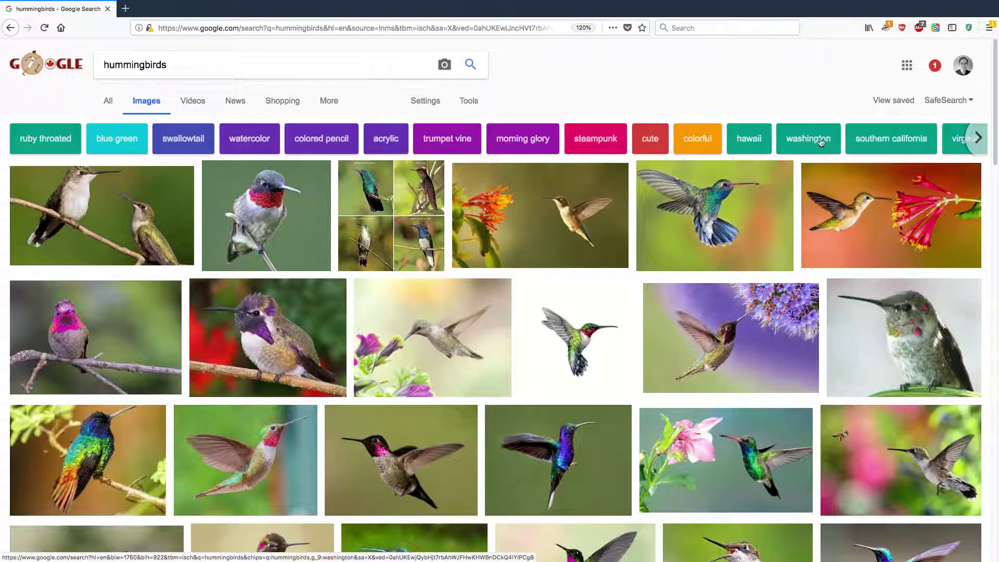
pyautogui.click(884, 150)
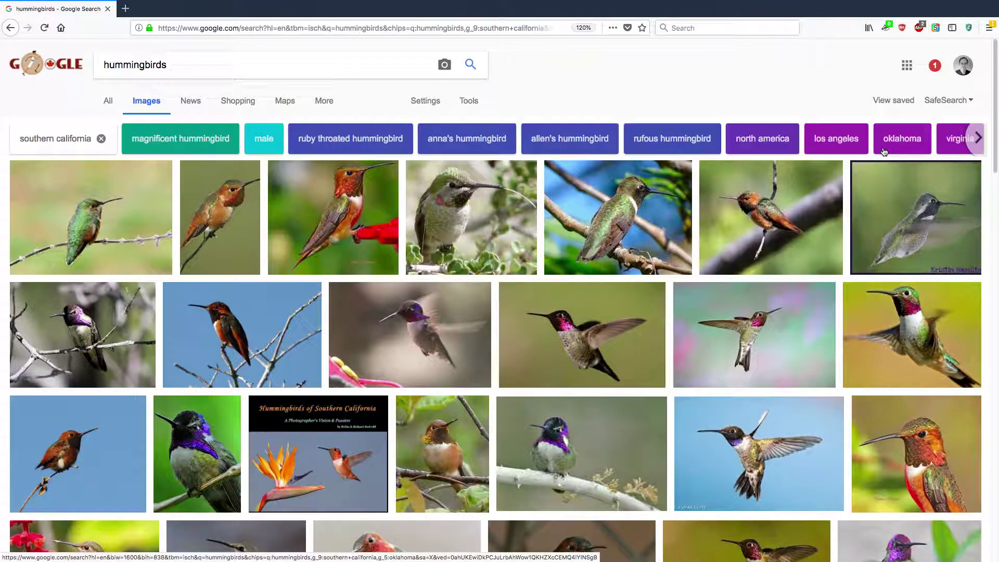
pyautogui.click(544, 310)
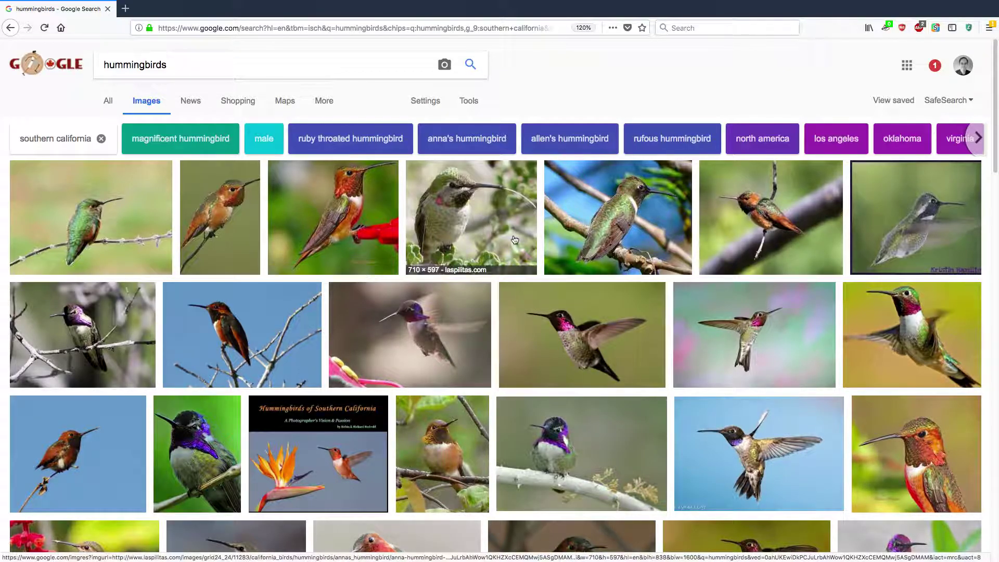
pyautogui.click(770, 143)
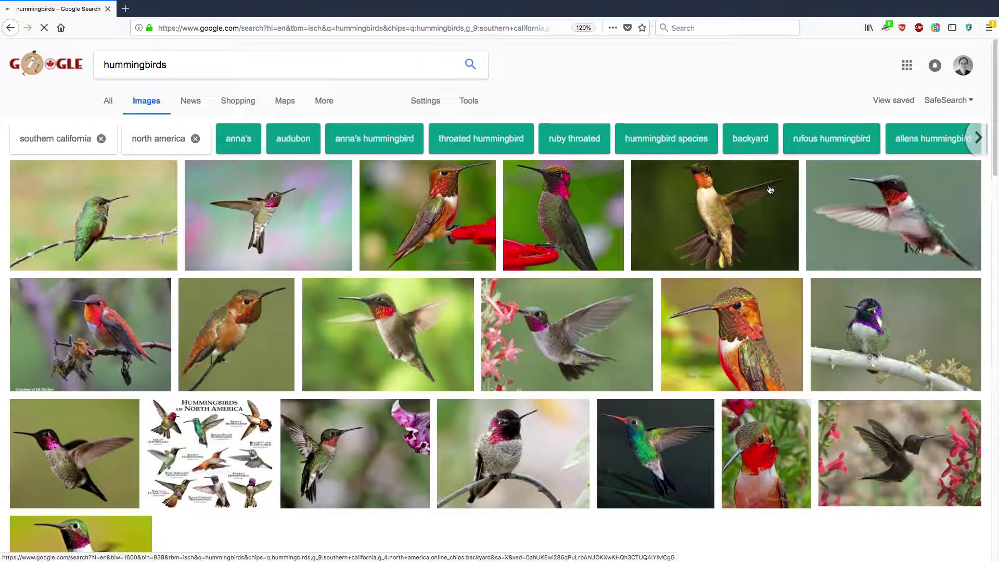
pyautogui.click(744, 138)
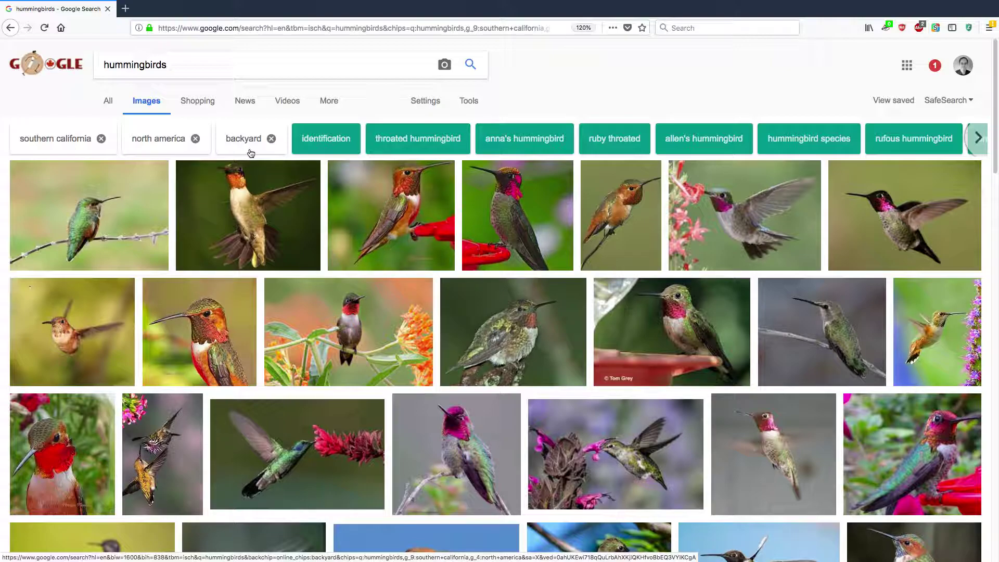
pyautogui.click(271, 138)
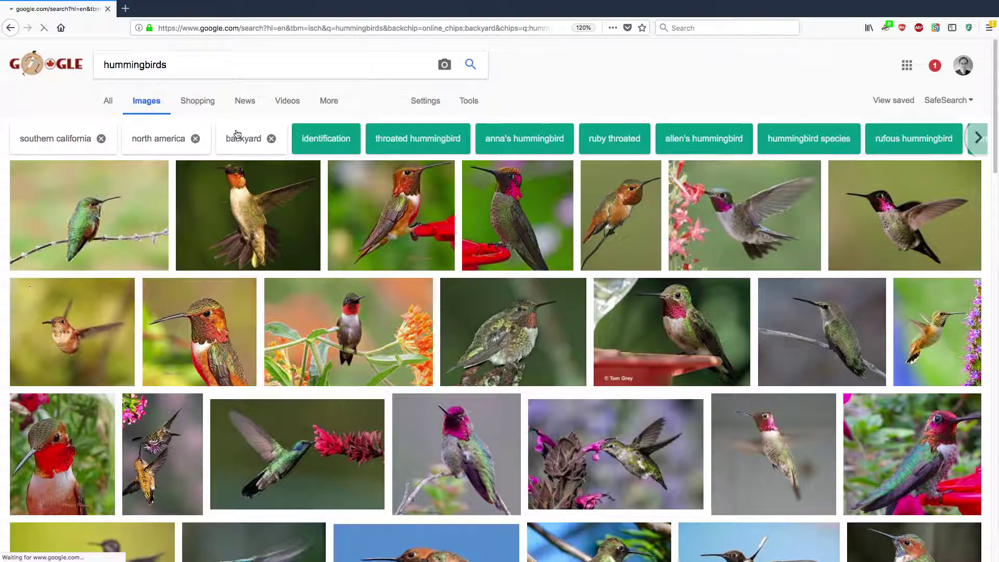
pyautogui.click(101, 139)
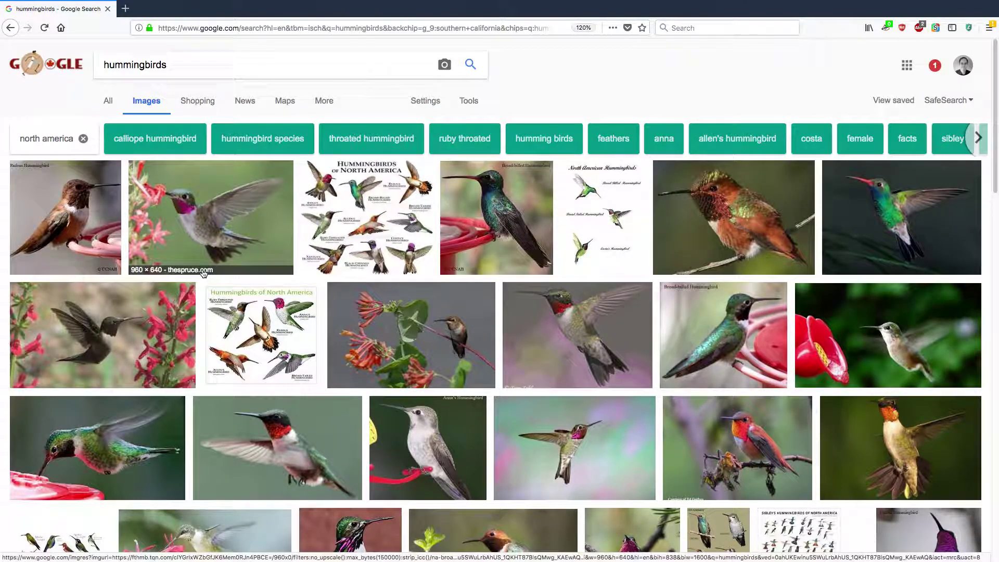
pyautogui.click(83, 140)
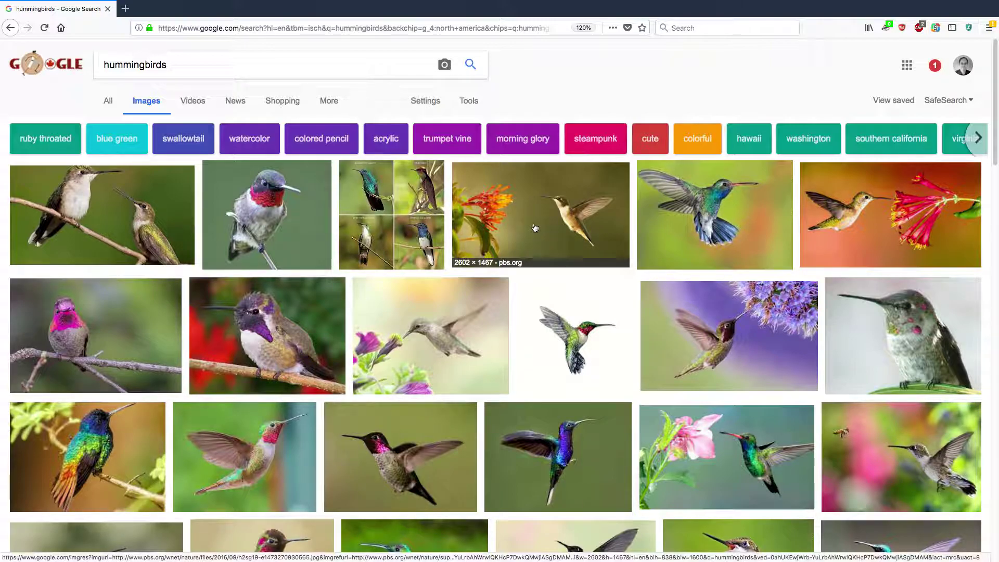
# Under Tools, set Usage rights to 'Labeled for reuse with modification'
pyautogui.click(482, 106)
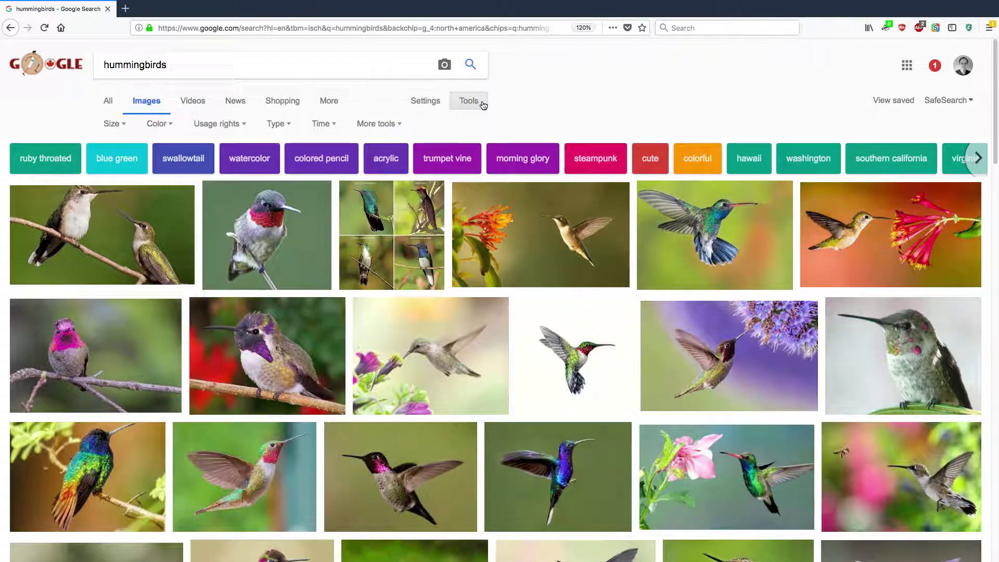
pyautogui.click(244, 126)
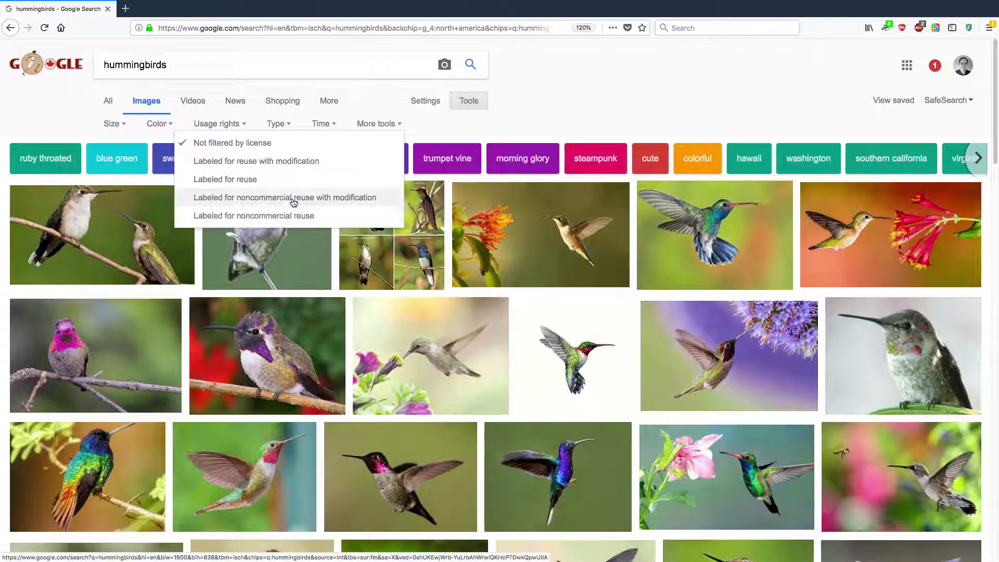
pyautogui.click(338, 165)
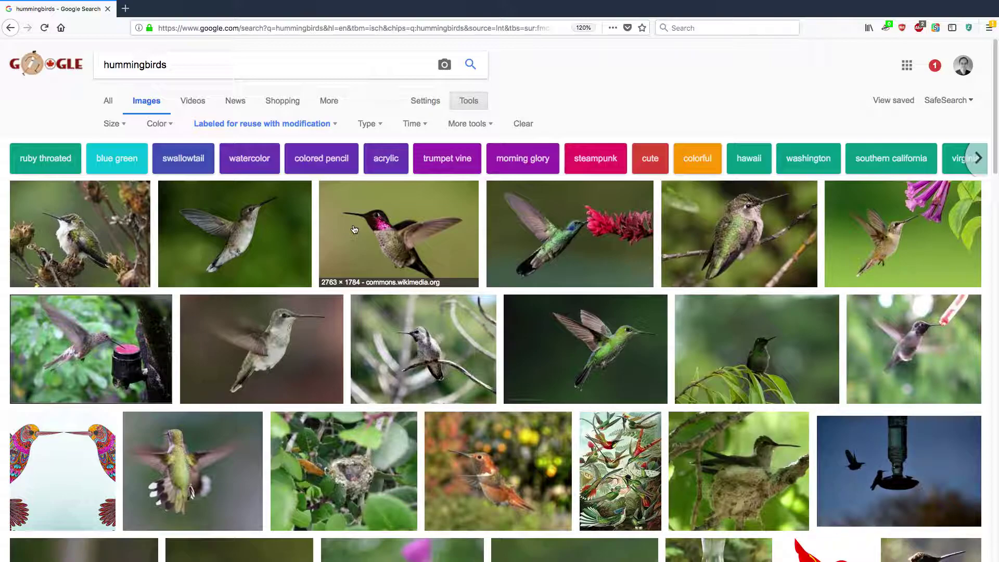
# Preview the Anna's hummingbird photo from Wikimedia Commons (2763 × 1784), dismissing its context menu
pyautogui.click(350, 258)
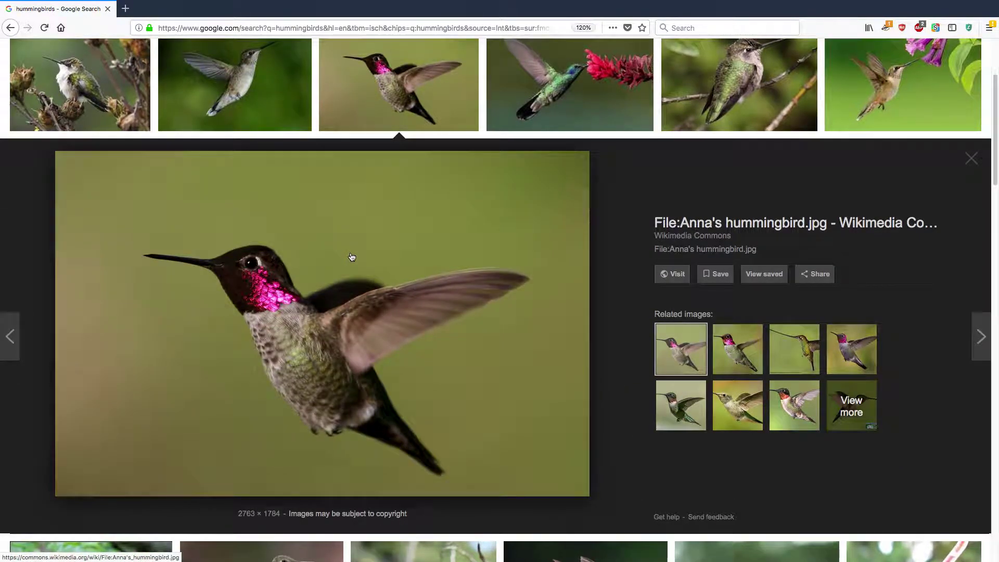
pyautogui.rightClick(388, 205)
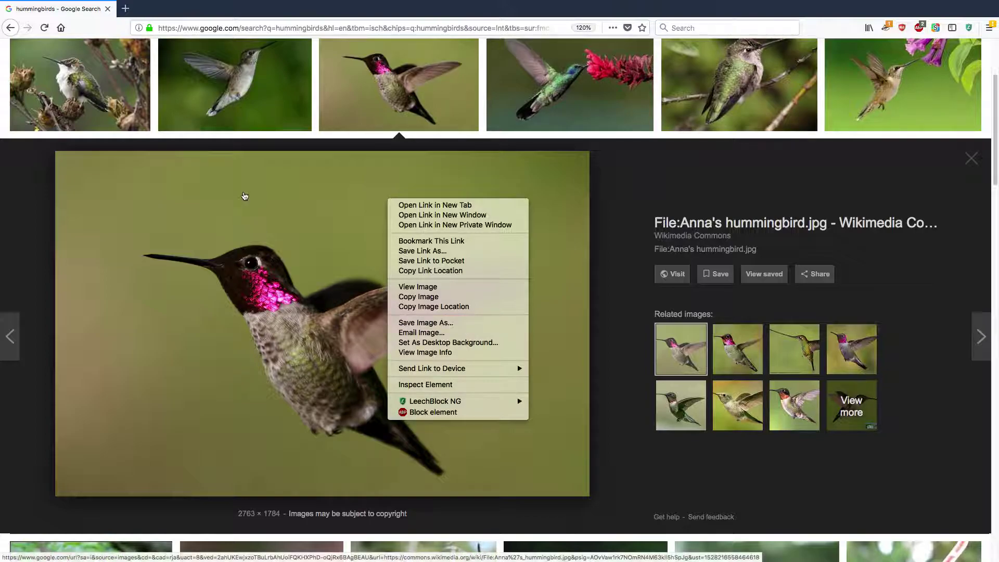
pyautogui.click(245, 192)
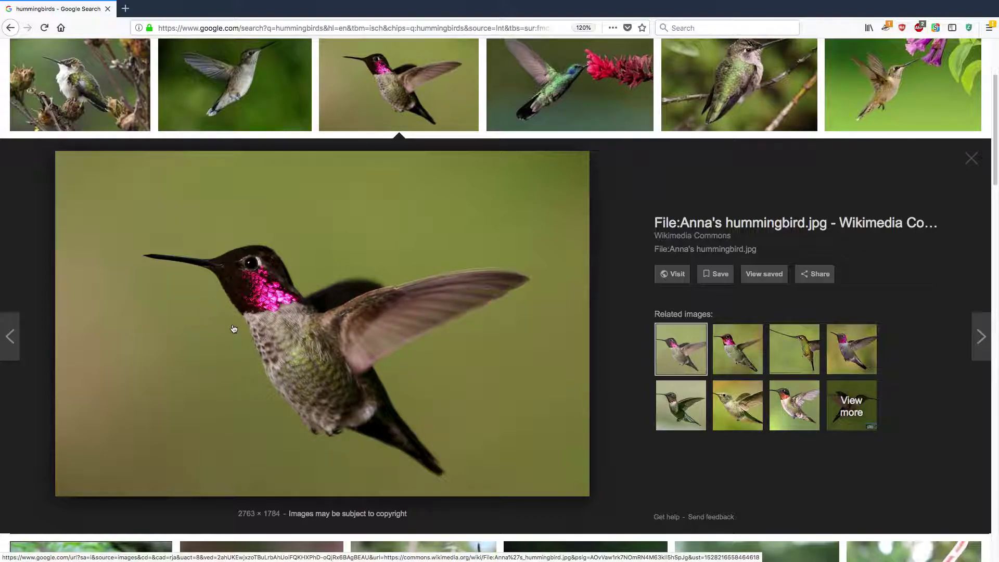
pyautogui.scroll(2, 380, 236)
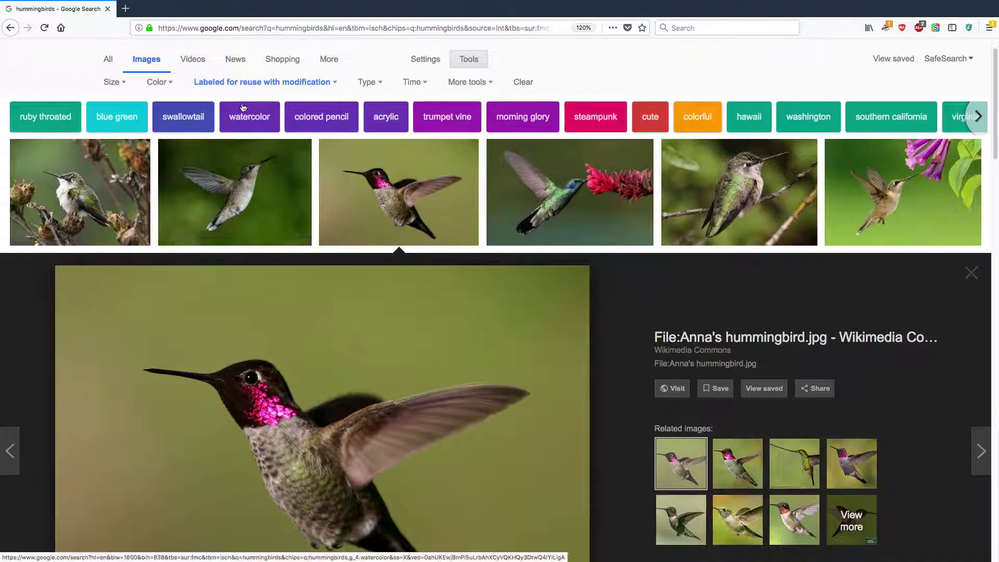
# Change Usage rights to 'Labeled for reuse', then to 'Labeled for noncommercial reuse with modification'
pyautogui.click(294, 85)
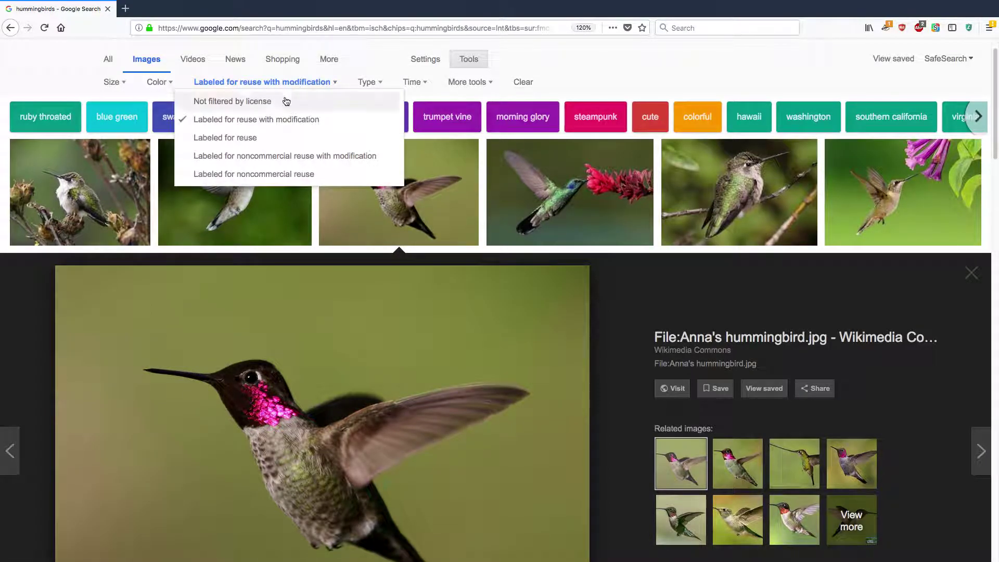
pyautogui.click(285, 138)
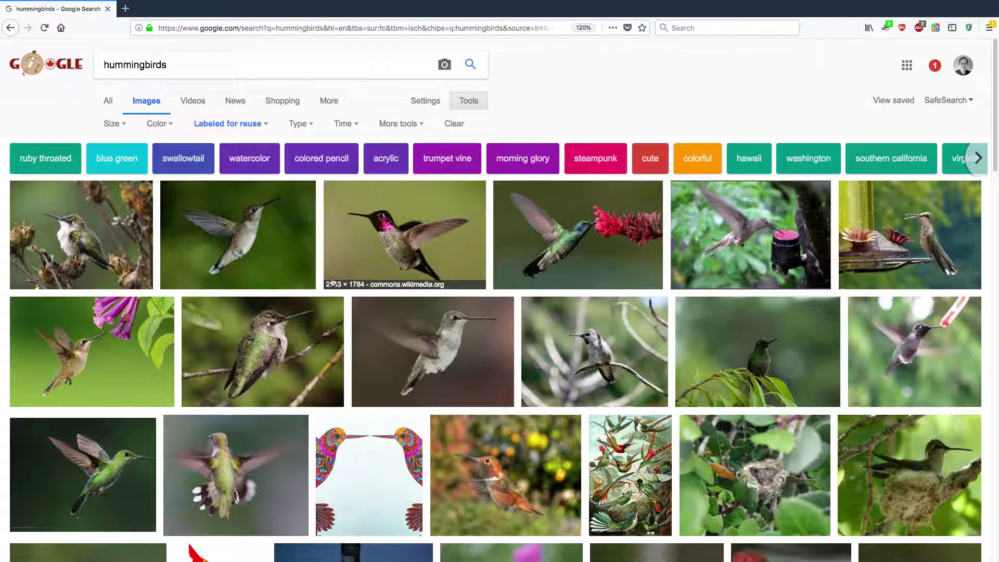
pyautogui.click(267, 123)
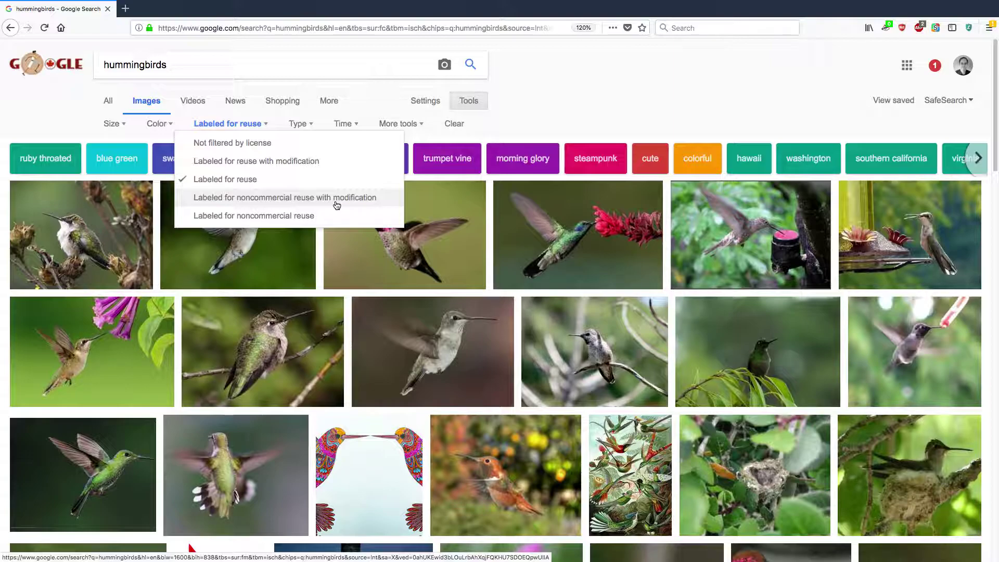
pyautogui.click(335, 201)
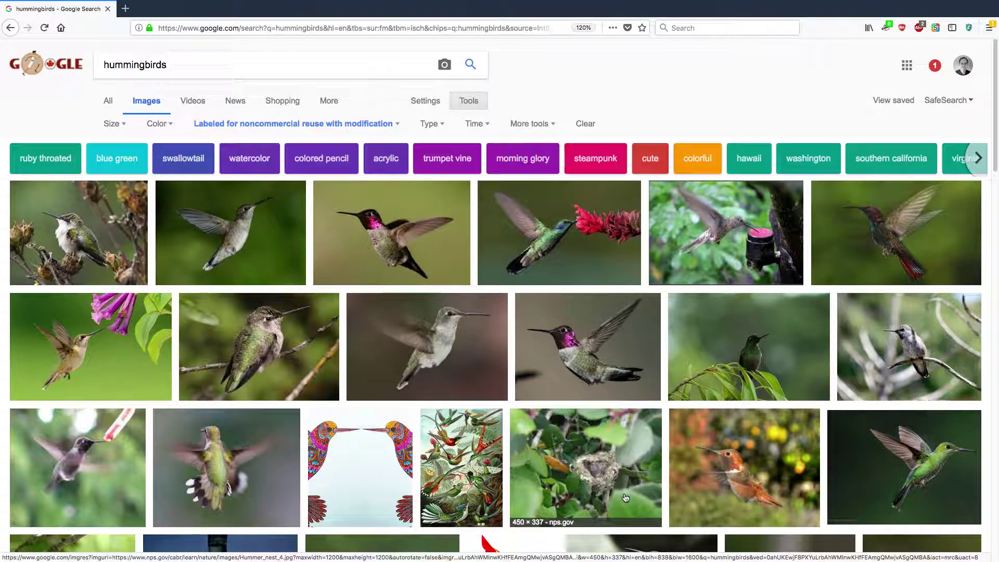
# Preview the National Park Service hummingbird nest photo, then scroll back up the grid
pyautogui.click(608, 487)
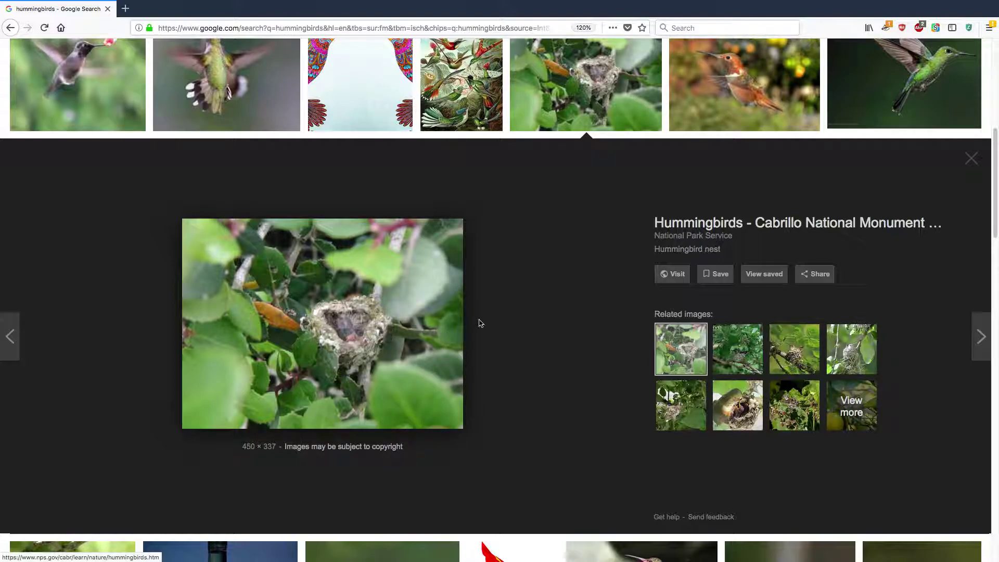
pyautogui.scroll(5, 479, 323)
pyautogui.scroll(2, 481, 324)
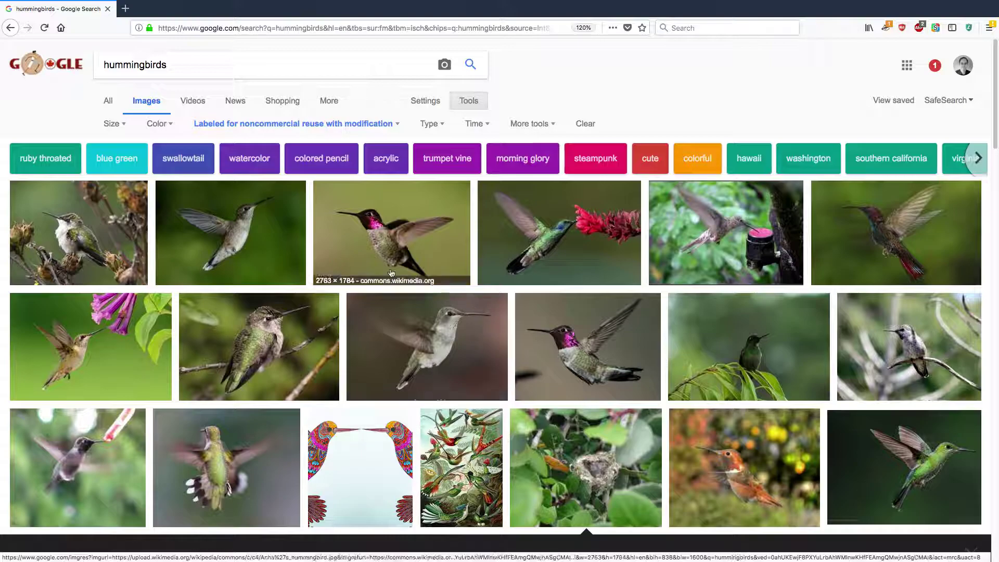
# Set the Size filter to larger than 4 MP (2272×1704)
pyautogui.click(125, 126)
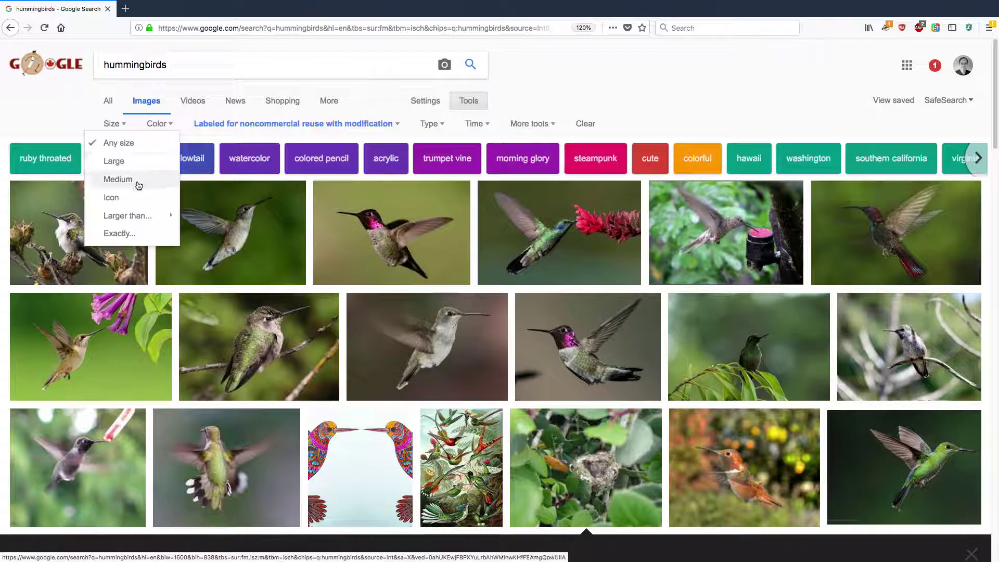
pyautogui.moveTo(144, 217)
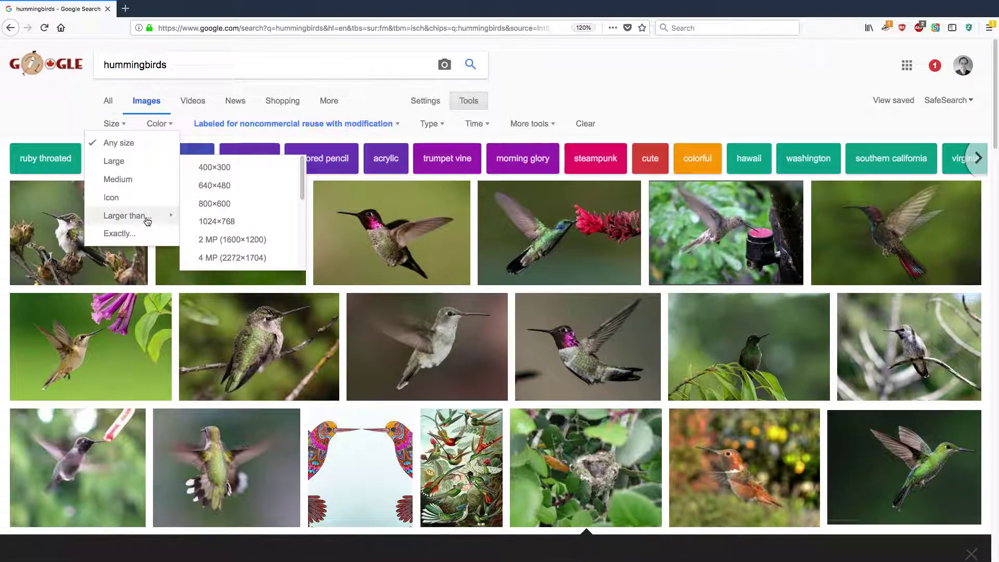
pyautogui.click(291, 263)
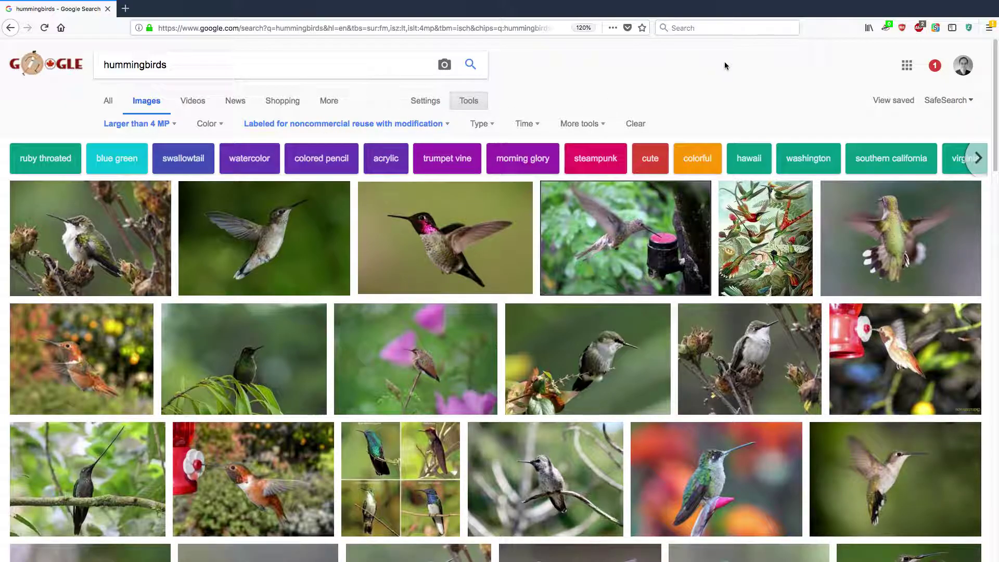
pyautogui.press('super+Tab')
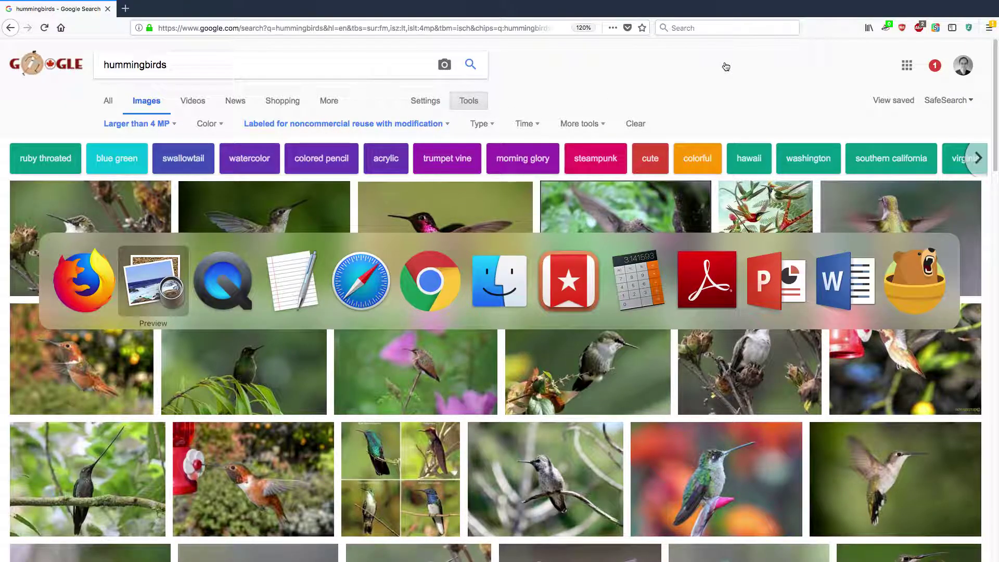